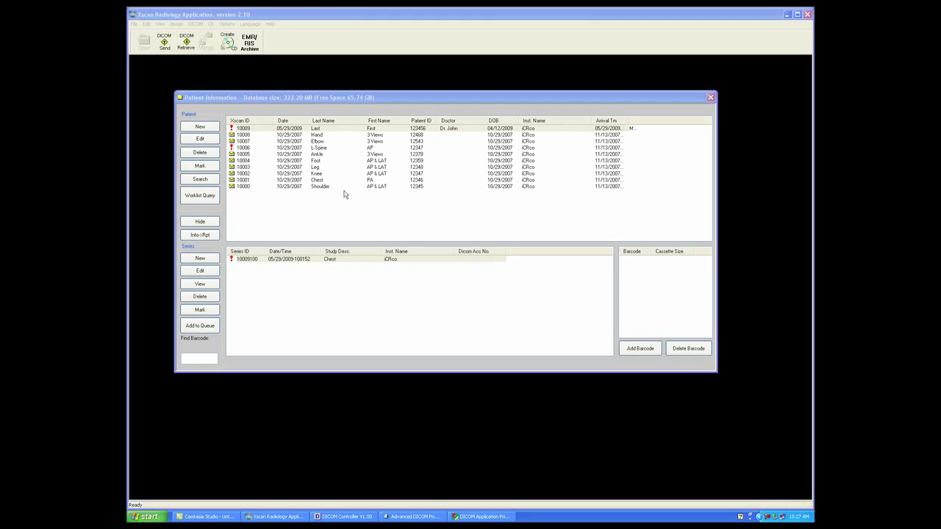
# Open chest series 10009100 from the top patient row in Patient Information
pyautogui.doubleClick(316, 129)
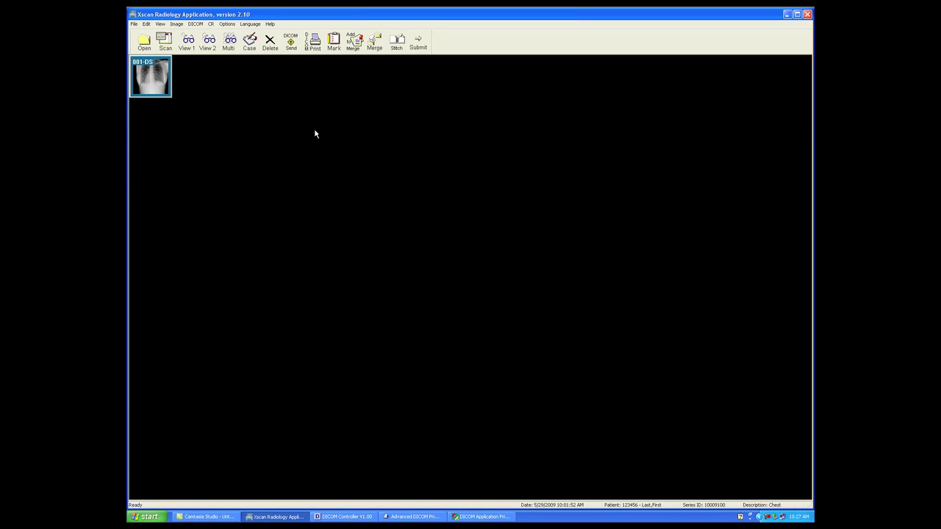
# Load the chest PA X-ray from its thumbnail and apply automatic window/level
pyautogui.doubleClick(156, 78)
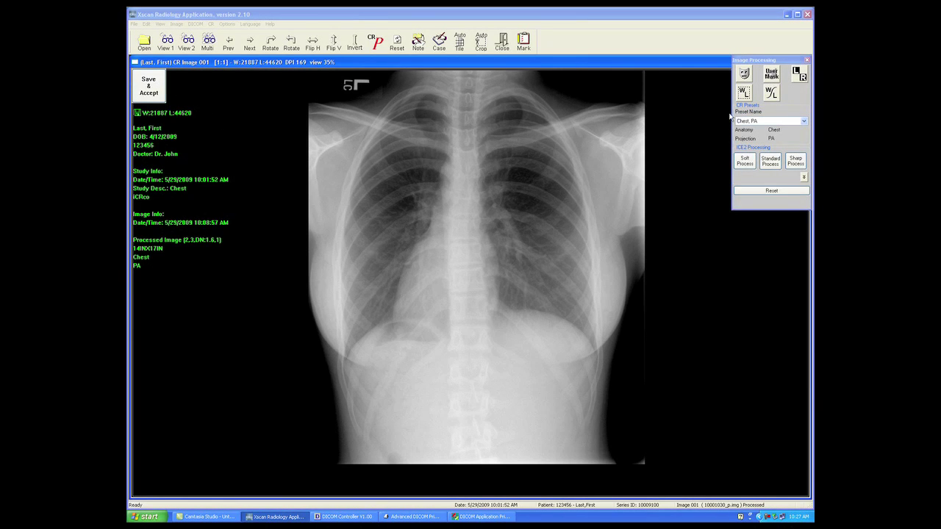
pyautogui.click(744, 93)
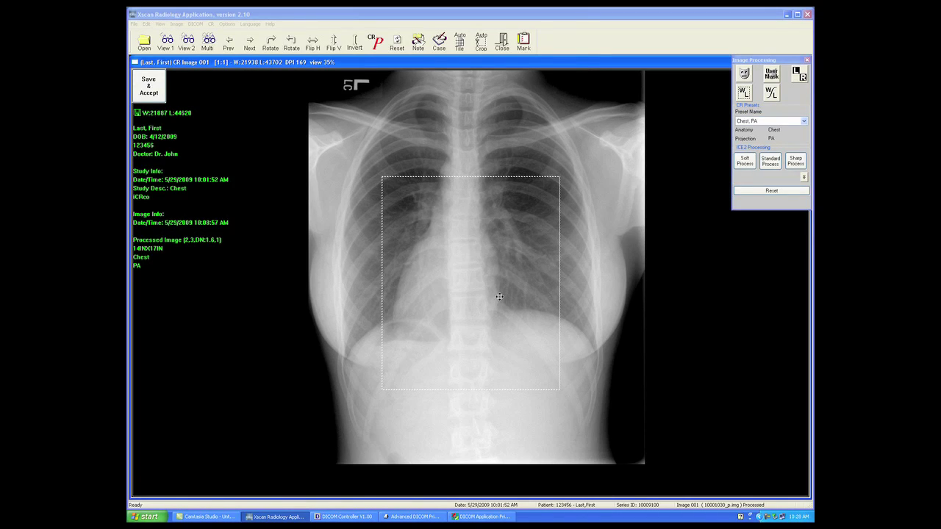
# Shift the dashed region box up to the collarbones, re-windowing to W:20920 L:43099
pyautogui.click(525, 213)
pyautogui.click(401, 214)
pyautogui.click(409, 204)
pyautogui.click(479, 352)
pyautogui.click(469, 364)
pyautogui.click(253, 63)
pyautogui.click(269, 63)
pyautogui.click(401, 196)
pyautogui.click(401, 195)
pyautogui.click(401, 195)
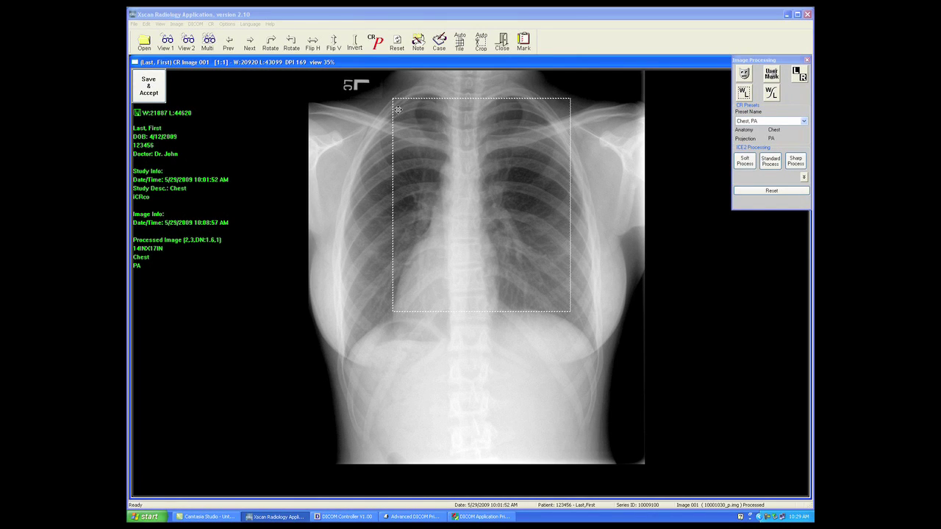
# Reshape the region box from its top edge, left side and corner, shifting it over the spine
pyautogui.moveTo(408, 98); pyautogui.dragTo(406, 109)
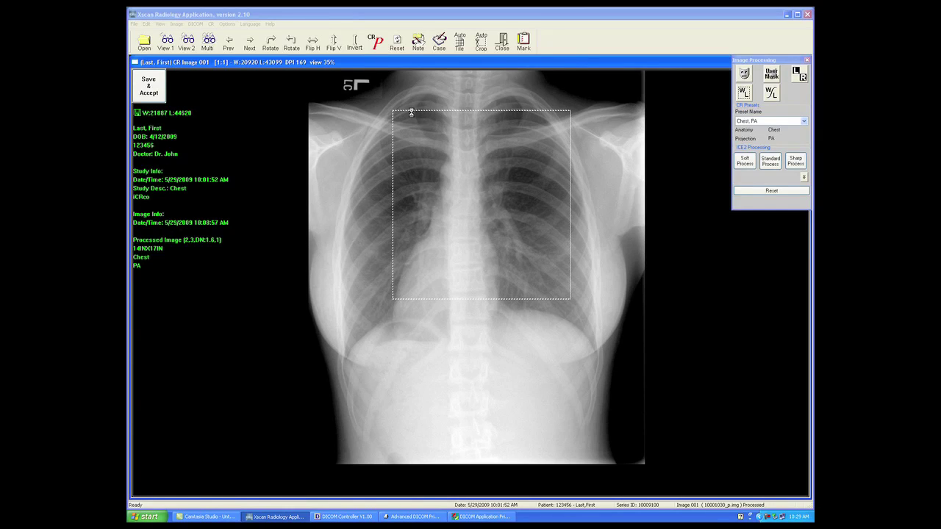
pyautogui.moveTo(394, 160); pyautogui.dragTo(414, 155)
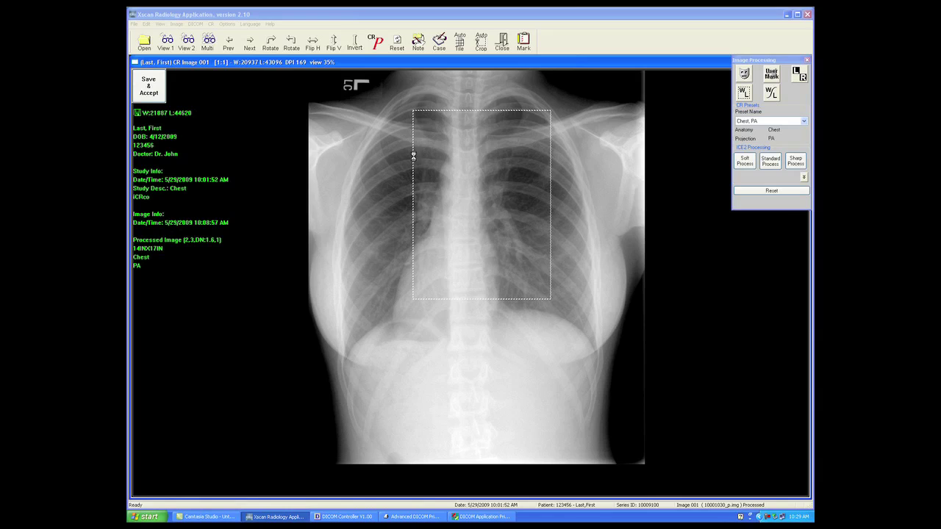
pyautogui.moveTo(414, 110); pyautogui.dragTo(429, 135)
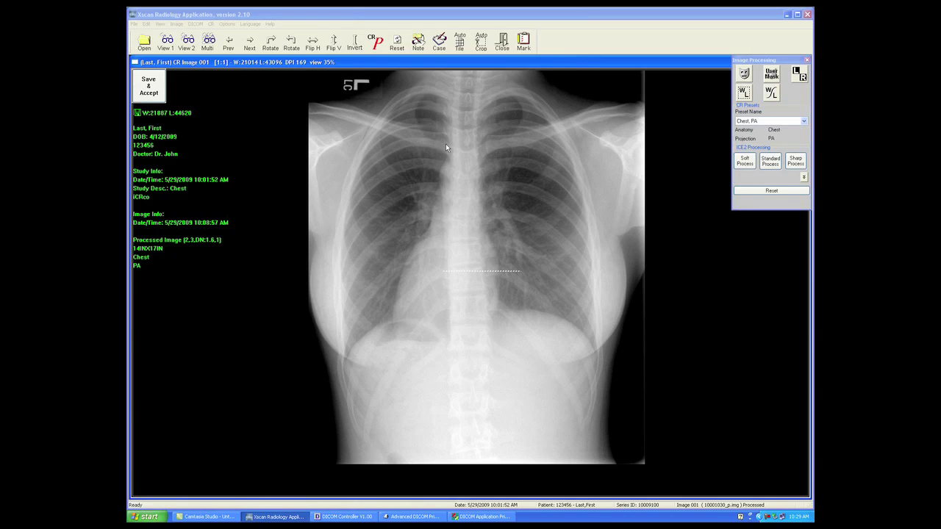
pyautogui.moveTo(482, 181); pyautogui.dragTo(478, 150)
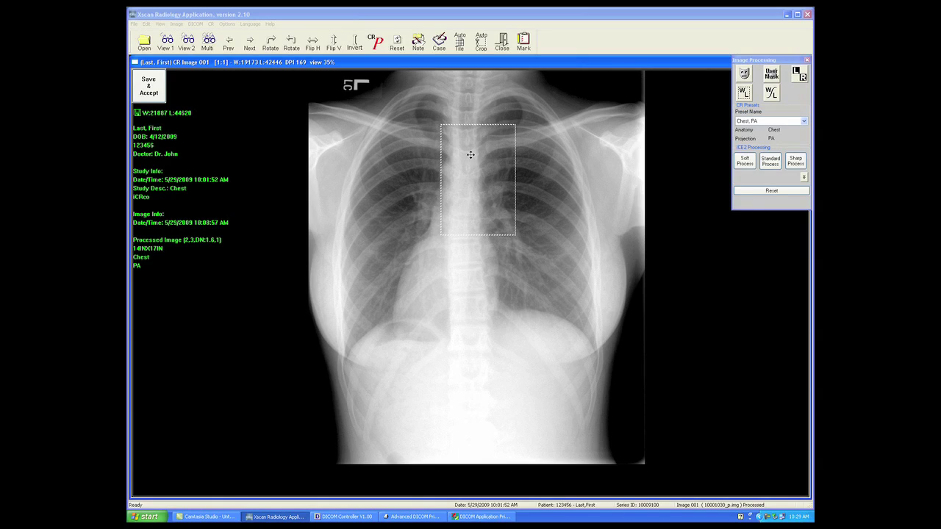
# Stretch the box over both lungs down to the diaphragm, re-windowing to W:21807 L:44520
pyautogui.moveTo(441, 236); pyautogui.dragTo(386, 94)
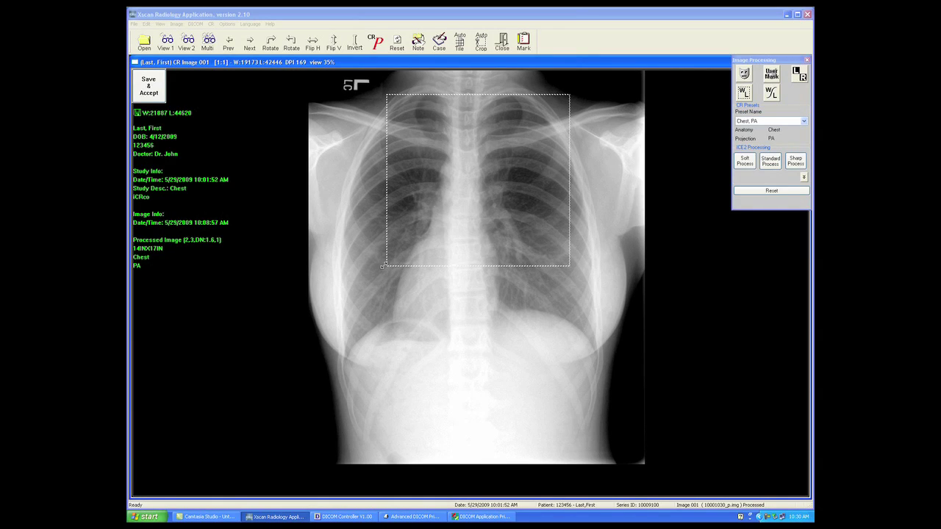
pyautogui.moveTo(440, 215); pyautogui.dragTo(425, 273)
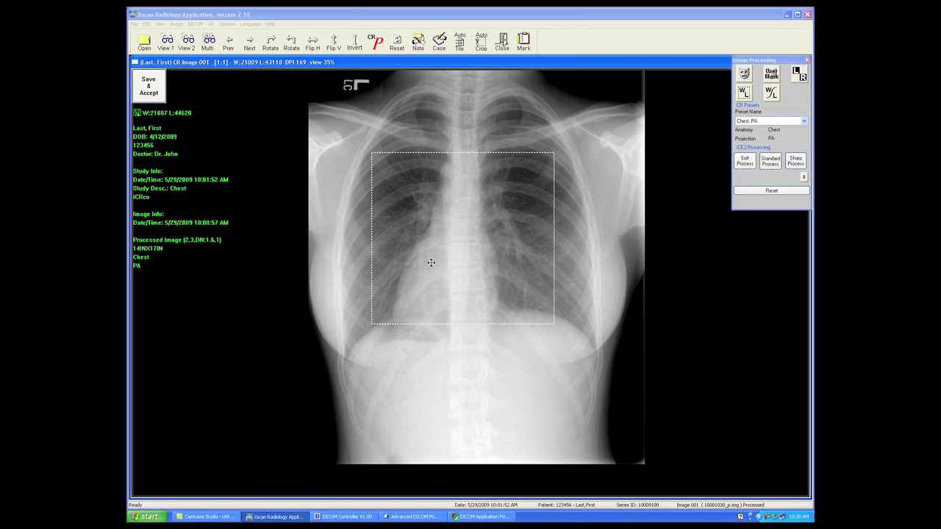
pyautogui.moveTo(462, 322); pyautogui.dragTo(463, 340)
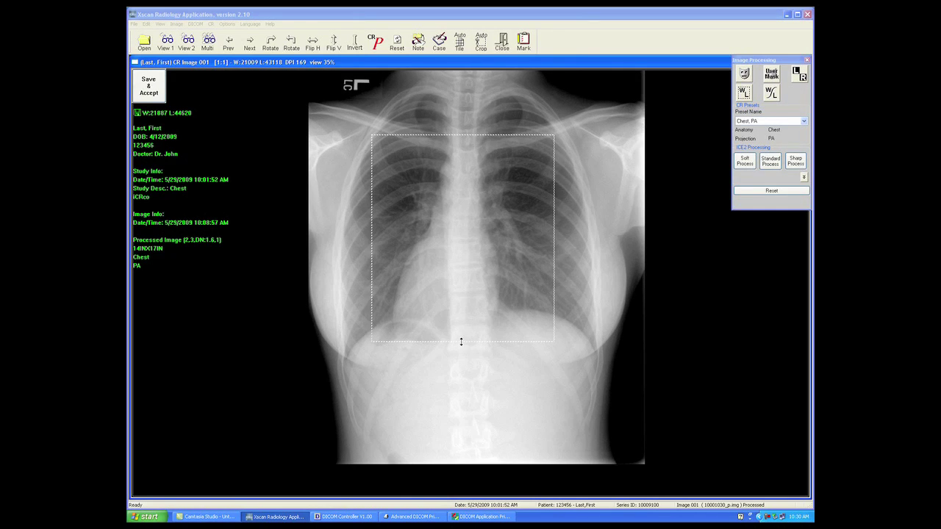
pyautogui.moveTo(460, 287); pyautogui.dragTo(457, 298)
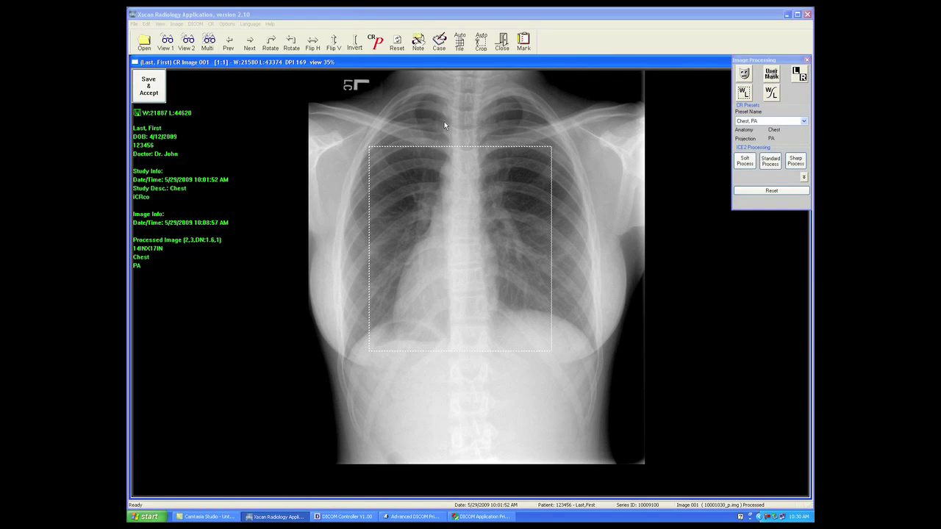
pyautogui.moveTo(444, 125); pyautogui.dragTo(452, 128)
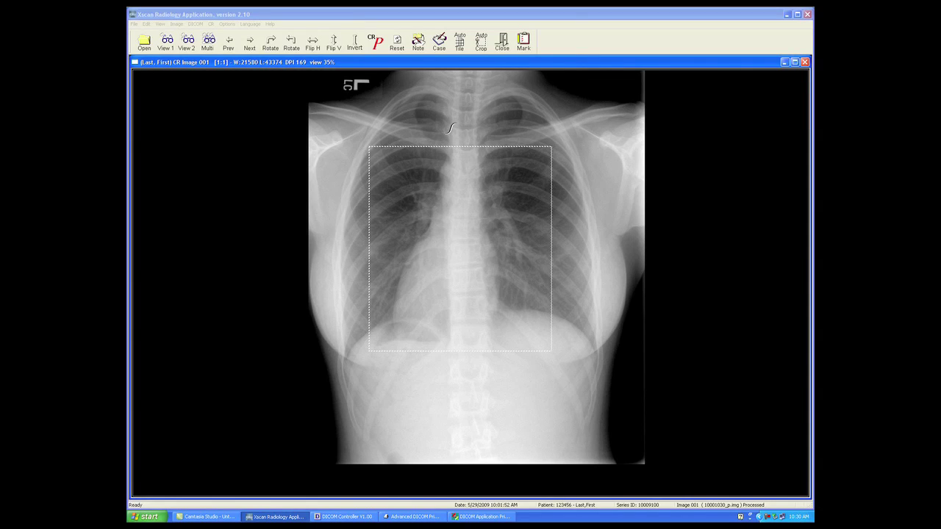
# Widen the window slightly and toggle the processing panel and patient overlay off and on
pyautogui.moveTo(451, 128)
pyautogui.mouseDown()
pyautogui.moveTo(538, 126)
pyautogui.moveTo(434, 122)
pyautogui.moveTo(458, 86)
pyautogui.moveTo(453, 153)
pyautogui.moveTo(453, 130)
pyautogui.mouseUp()
pyautogui.rightClick(454, 131)
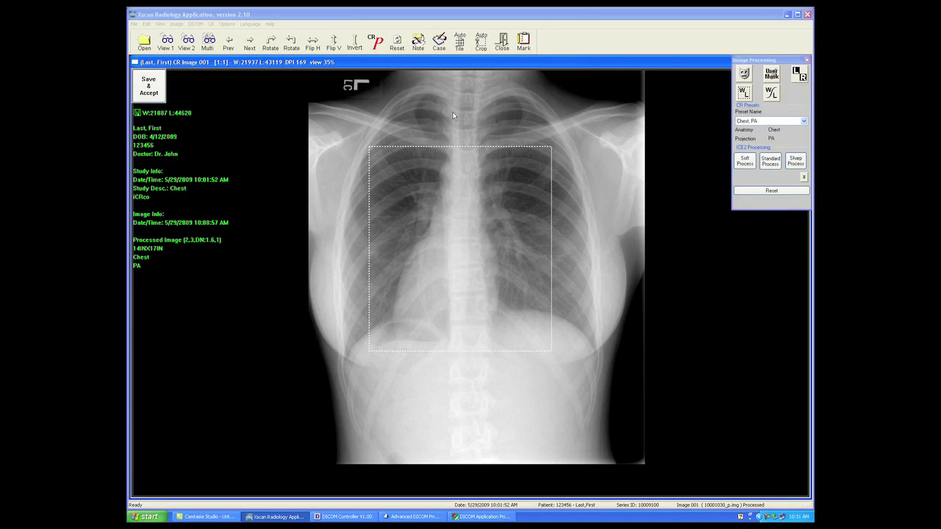
pyautogui.rightClick(453, 115)
pyautogui.rightClick(460, 118)
pyautogui.rightClick(459, 119)
pyautogui.rightClick(456, 117)
# With overlays hidden, adjust window/level to W:23620 L:44802, then restore the overlays
pyautogui.rightClick(380, 128)
pyautogui.moveTo(380, 129); pyautogui.dragTo(399, 133)
pyautogui.moveTo(402, 125); pyautogui.dragTo(402, 121)
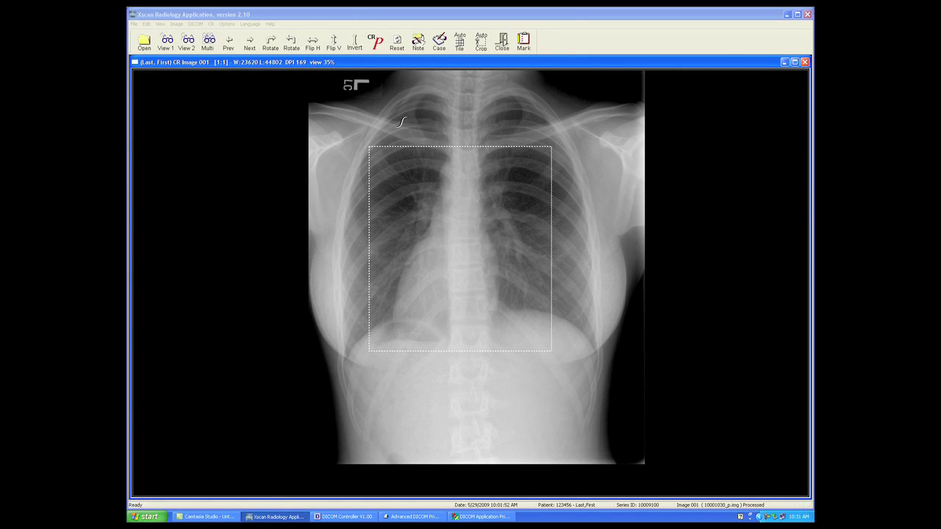
pyautogui.click(398, 119)
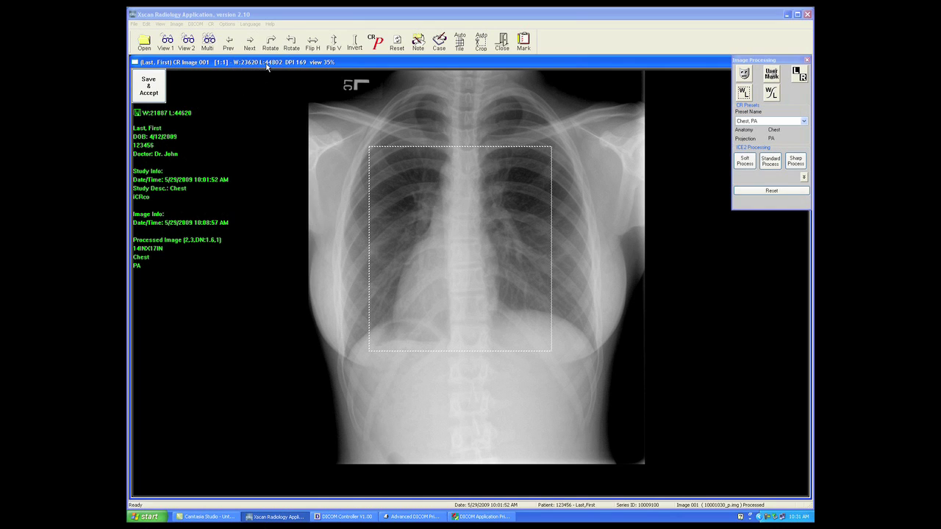
# Save and accept the processed chest image
pyautogui.click(150, 88)
pyautogui.click(150, 88)
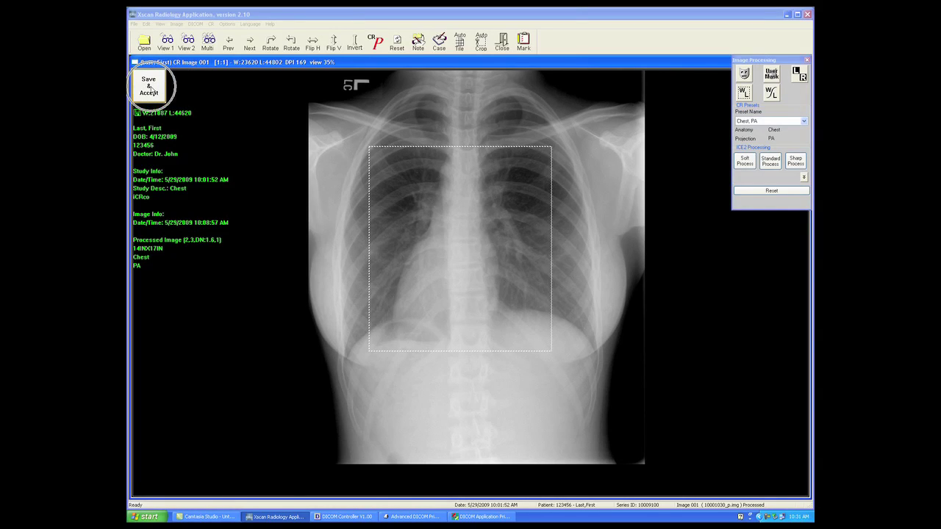
pyautogui.click(150, 88)
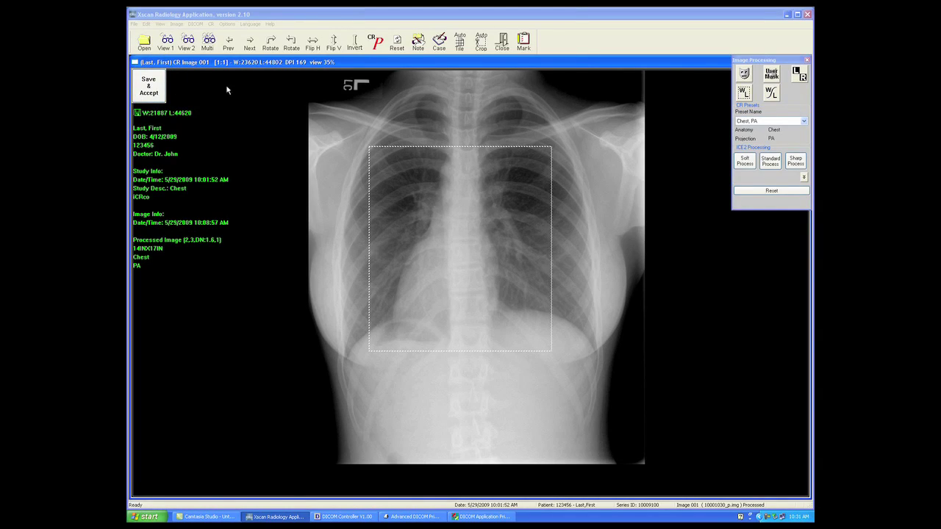
# Rotate 90° and back, mirror horizontally, and flip vertically twice to stay upright
pyautogui.click(267, 44)
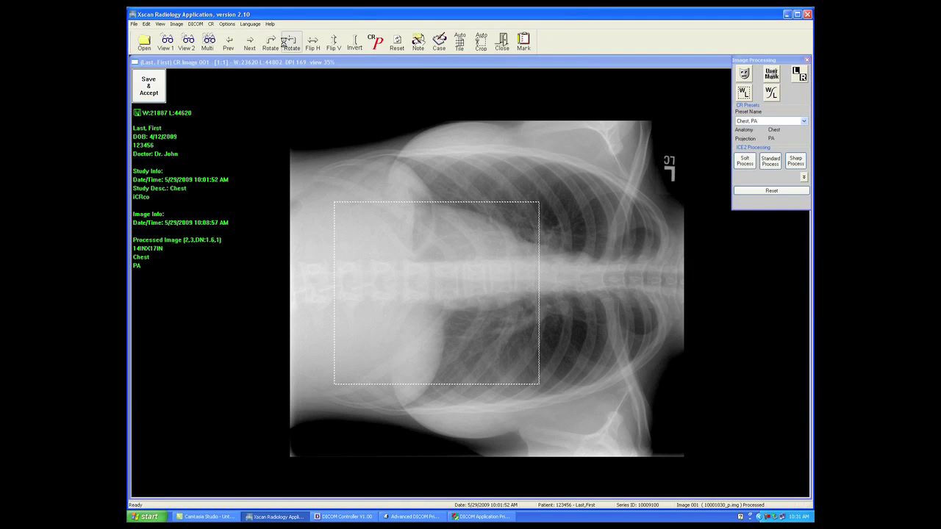
pyautogui.click(284, 41)
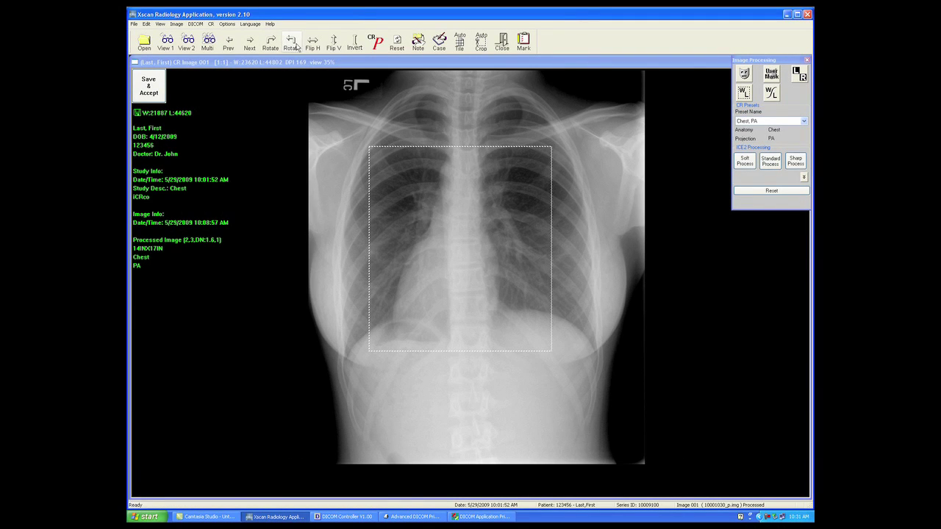
pyautogui.click(312, 44)
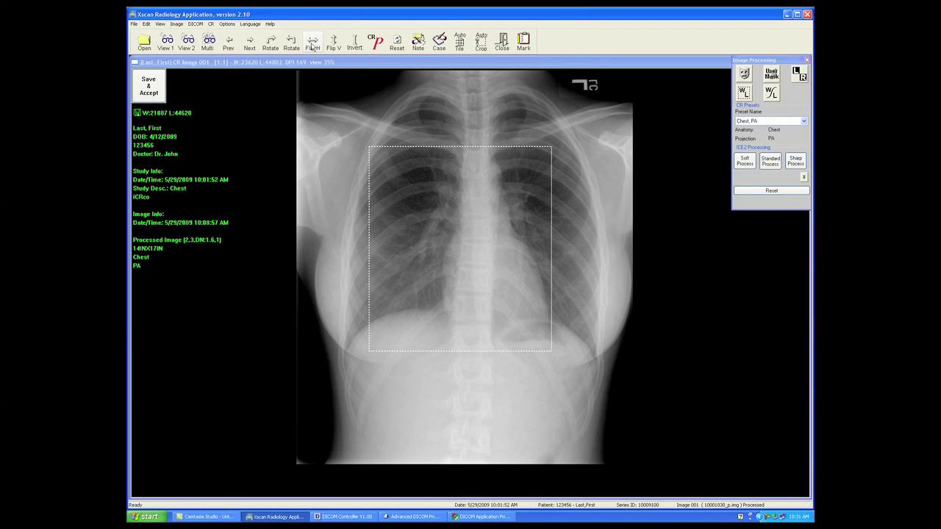
pyautogui.click(333, 44)
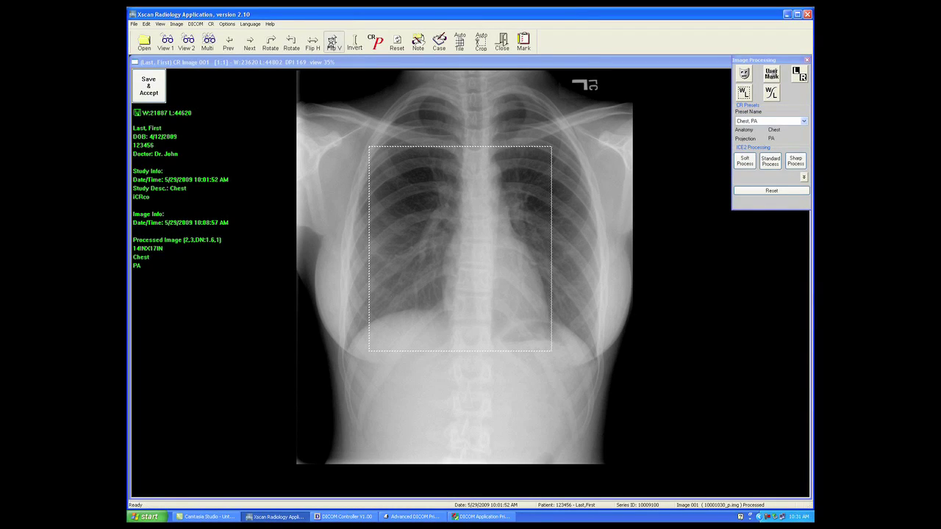
pyautogui.click(331, 46)
# Apply a single-view mask with a rectangle around the chest exposure
pyautogui.click(772, 74)
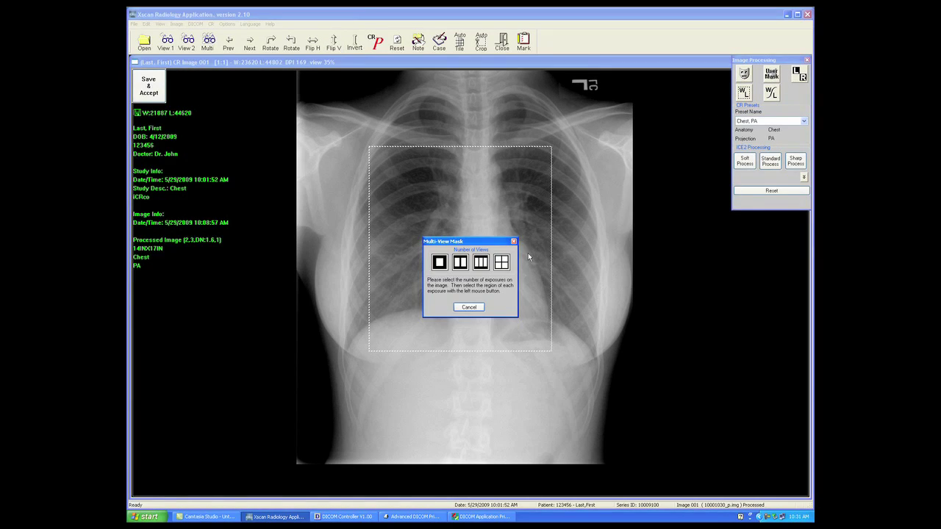
pyautogui.click(440, 262)
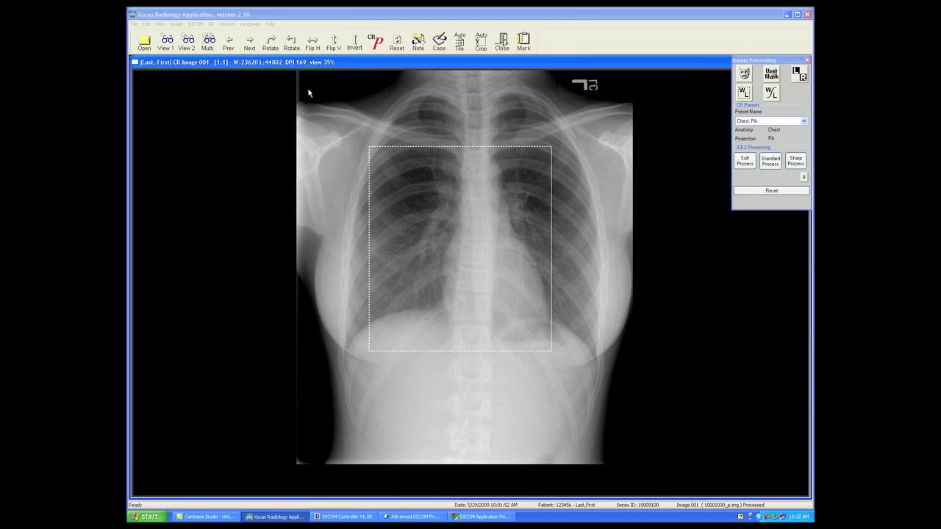
pyautogui.moveTo(309, 84); pyautogui.dragTo(620, 387)
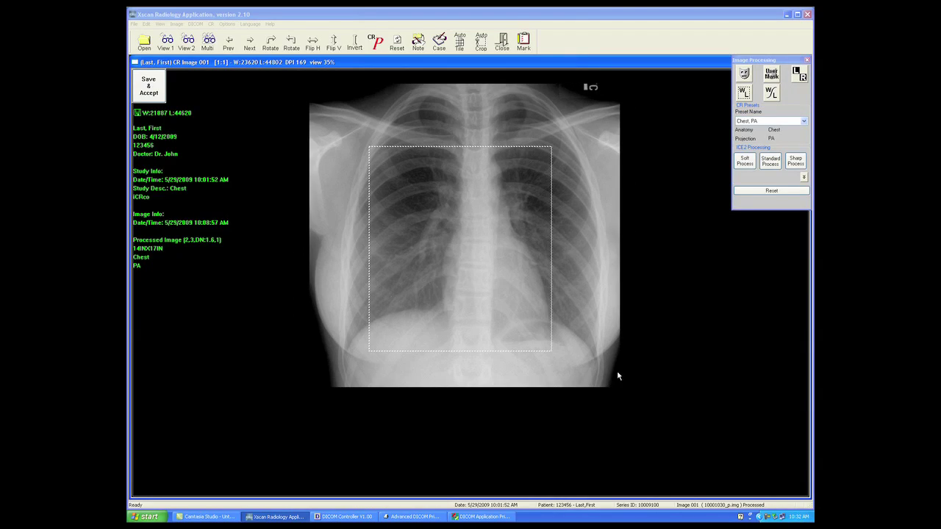